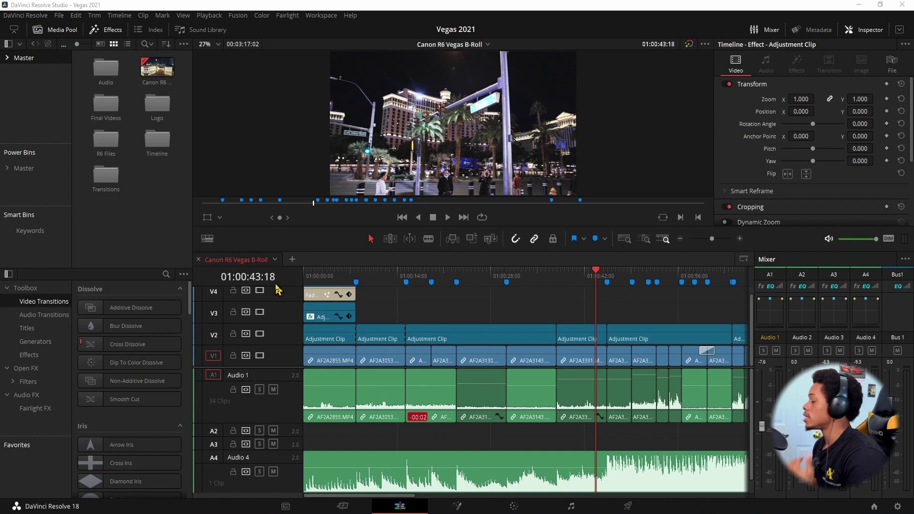
# Open the Project Manager and scroll through the Local Database projects, including Vegas 2021.
pyautogui.click(873, 506)
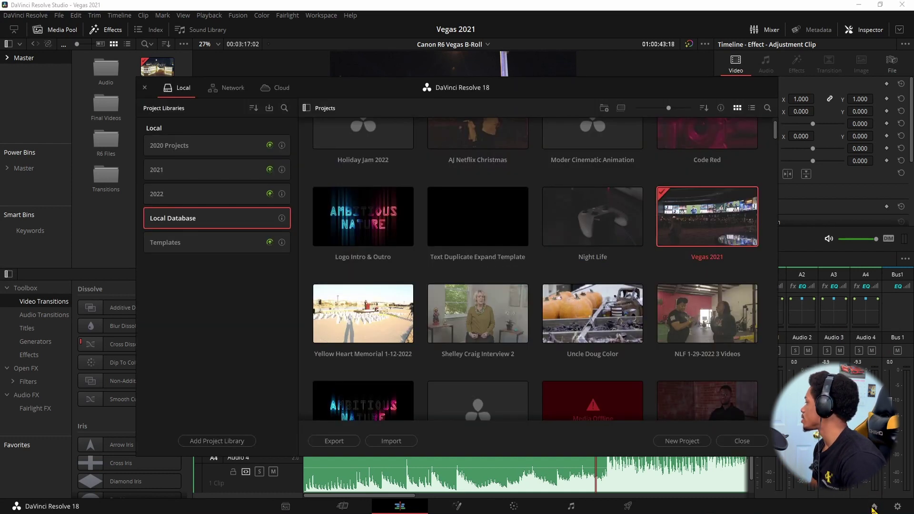
pyautogui.scroll(2, 607, 314)
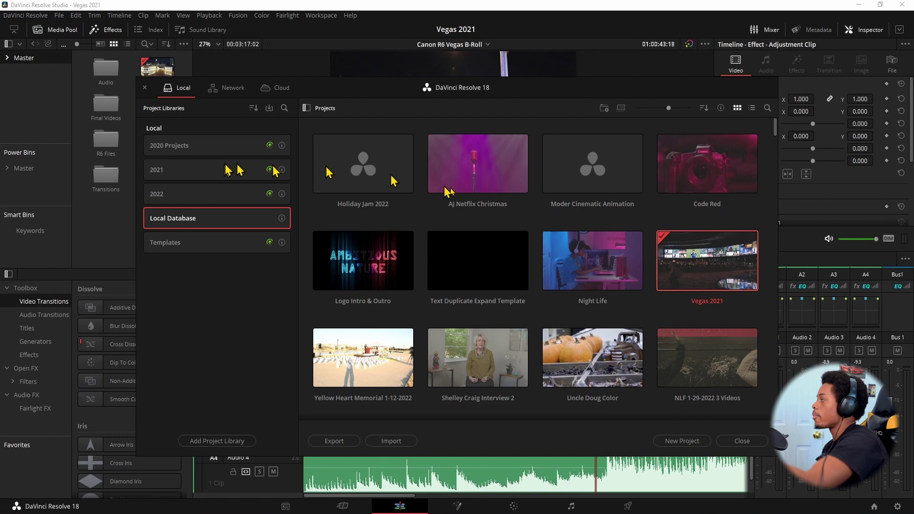
pyautogui.scroll(-3, 614, 317)
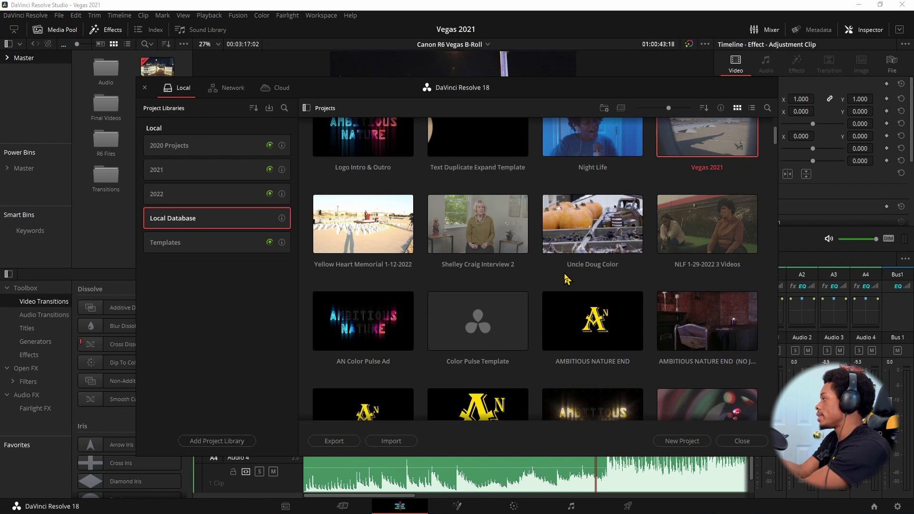
pyautogui.click(752, 440)
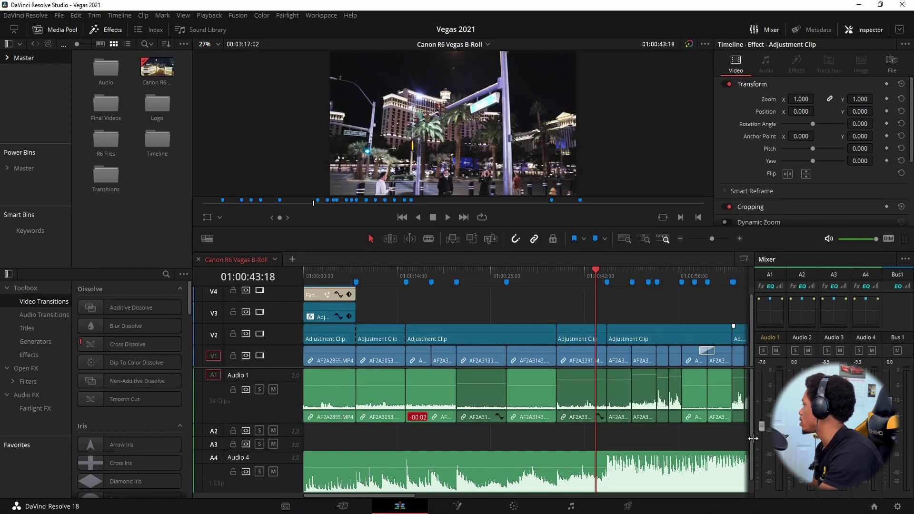
pyautogui.scroll(1, 495, 324)
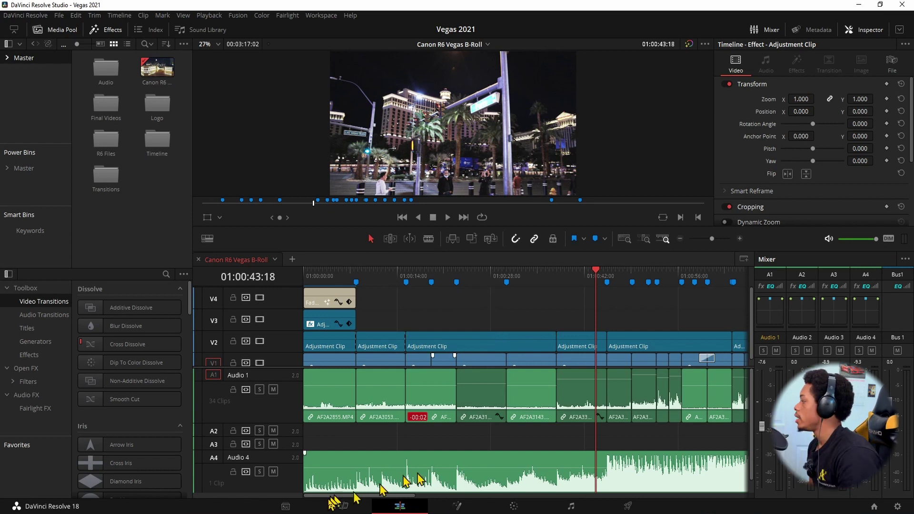
# On the Media page, browse the Final Videos, Audio and Master bins, then return to the Edit page.
pyautogui.click(285, 506)
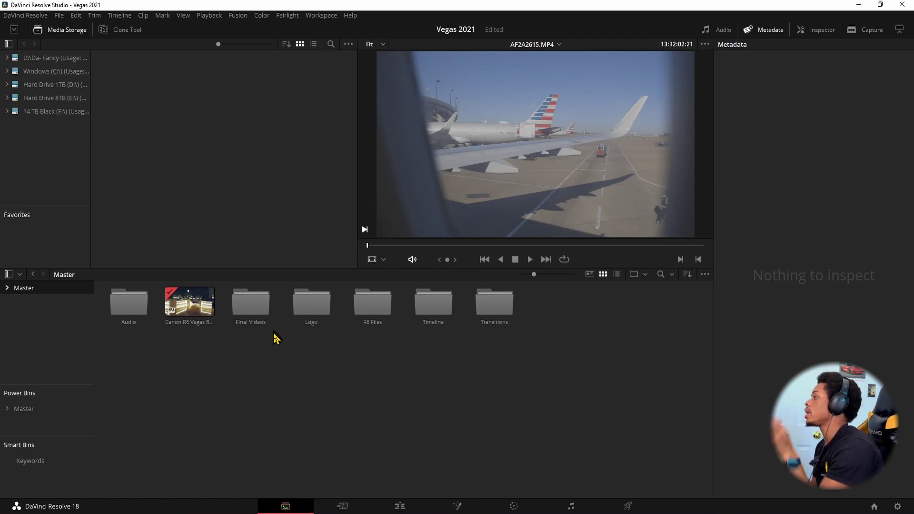
pyautogui.doubleClick(249, 304)
pyautogui.click(45, 316)
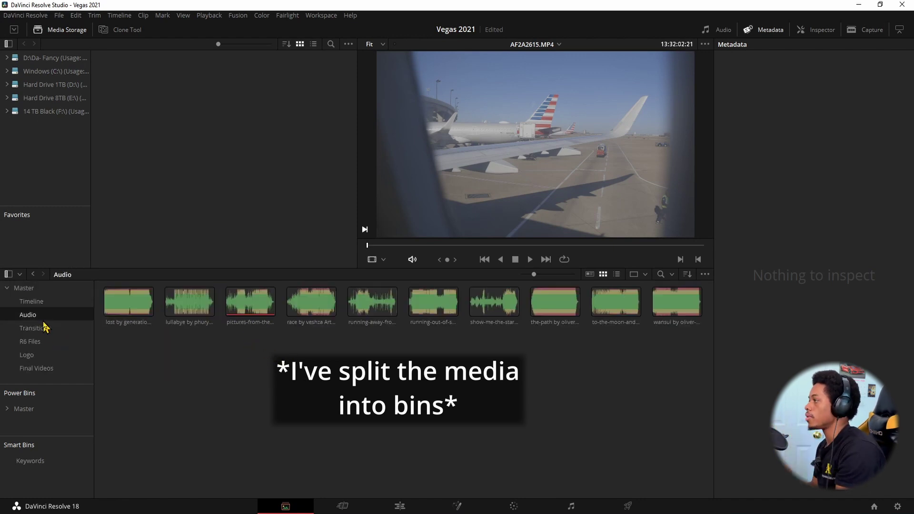
pyautogui.click(23, 287)
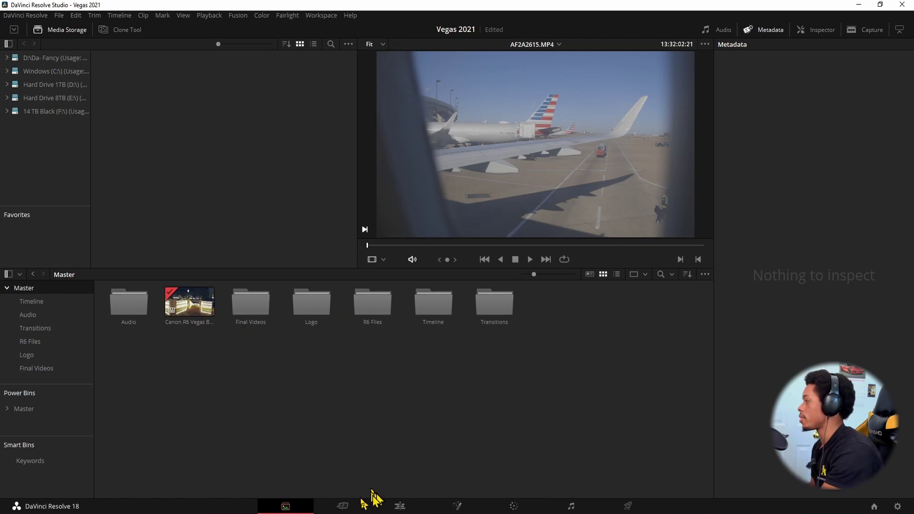
pyautogui.click(401, 507)
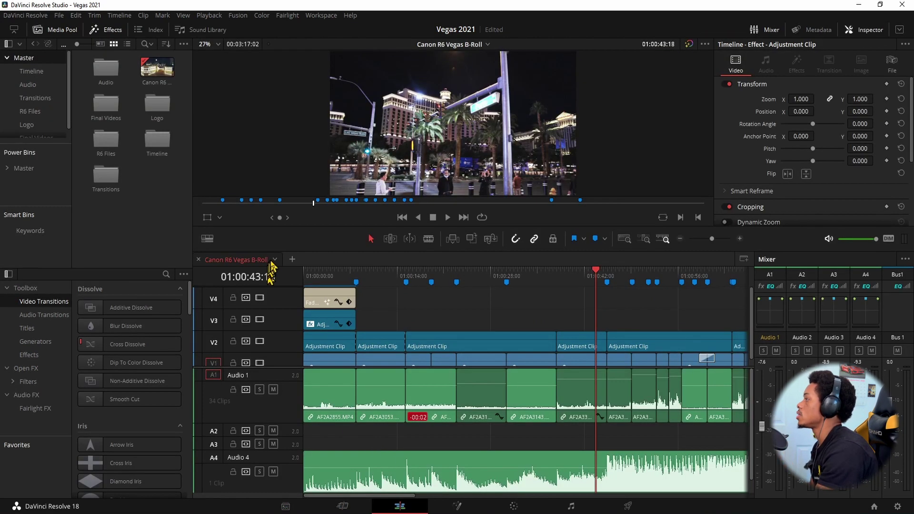
# Open an extra empty timeline tab, view its timeline list, then close it again.
pyautogui.click(292, 260)
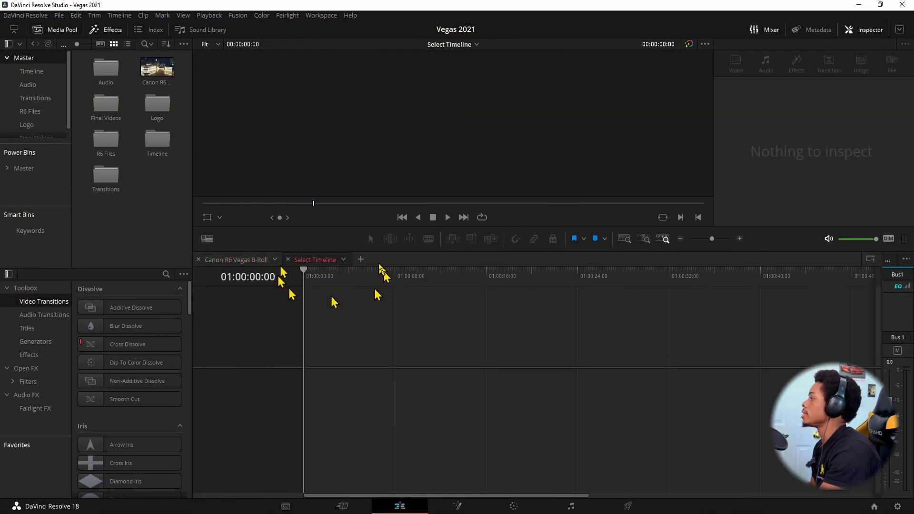
pyautogui.click(343, 260)
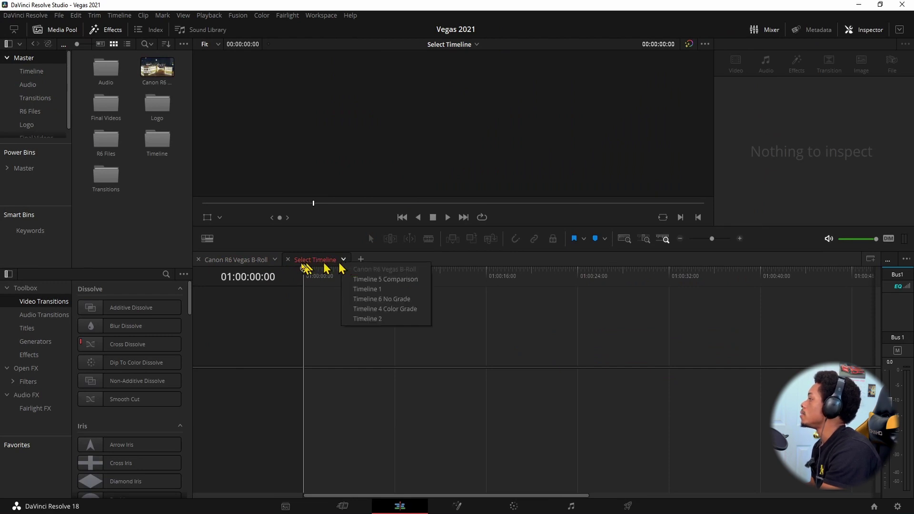
pyautogui.click(287, 259)
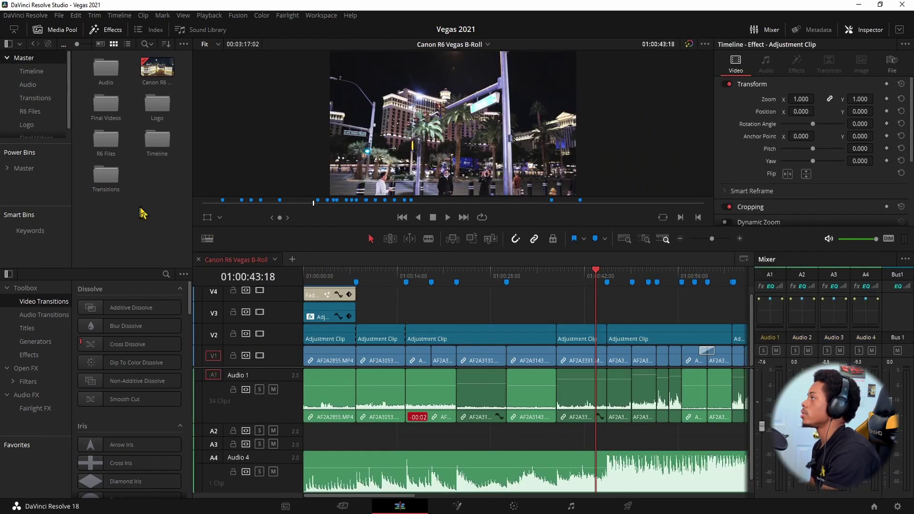
# Create the empty Timeline 7 from the Media Pool's Timelines > Create New Timeline menu.
pyautogui.rightClick(142, 209)
pyautogui.click(162, 159)
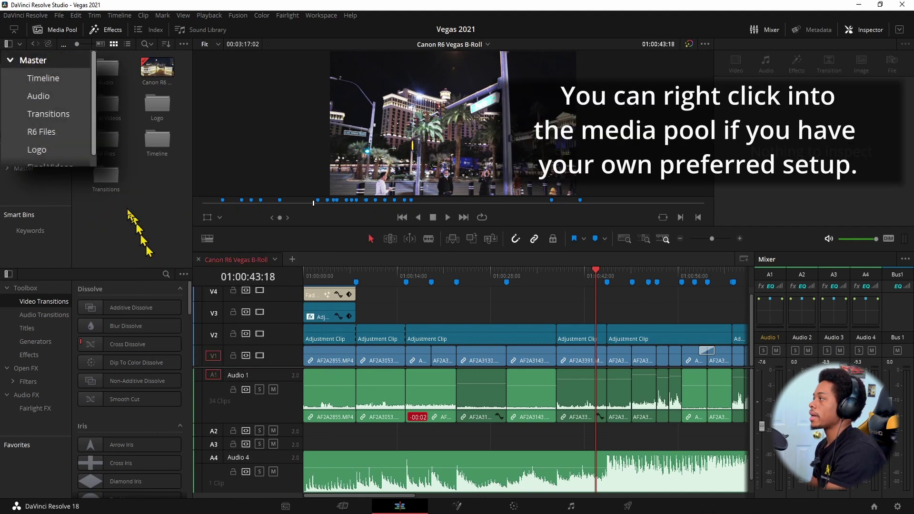
pyautogui.rightClick(69, 166)
pyautogui.moveTo(358, 181)
pyautogui.click(402, 215)
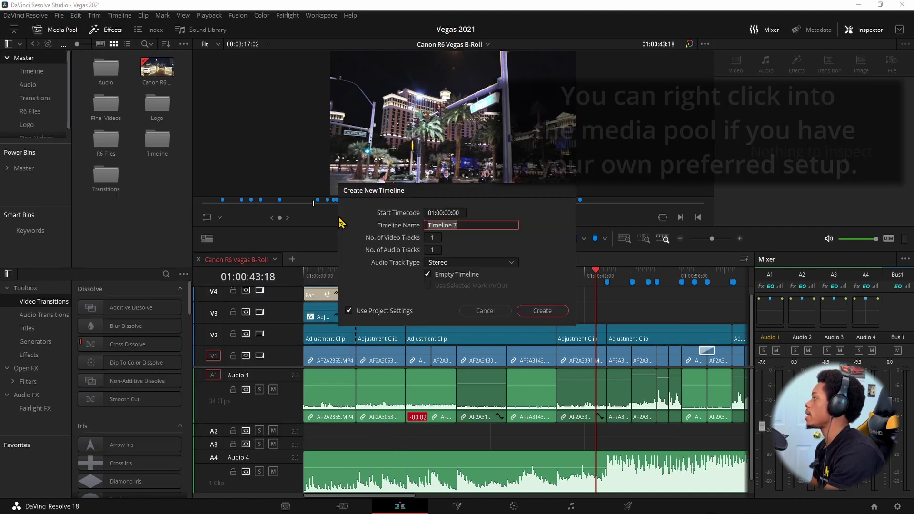
pyautogui.click(655, 348)
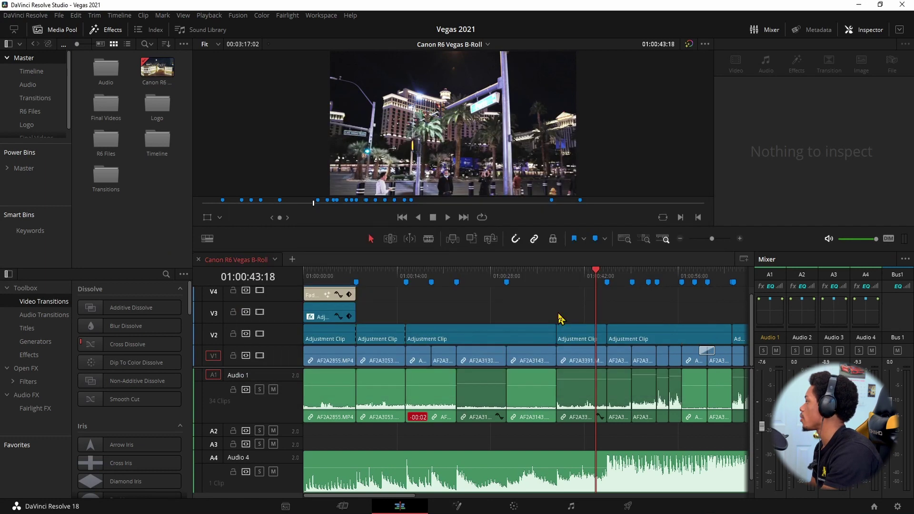
# Close the Canon R6 Vegas B-Roll tab and select Timeline 1 in the Timeline bin.
pyautogui.click(198, 259)
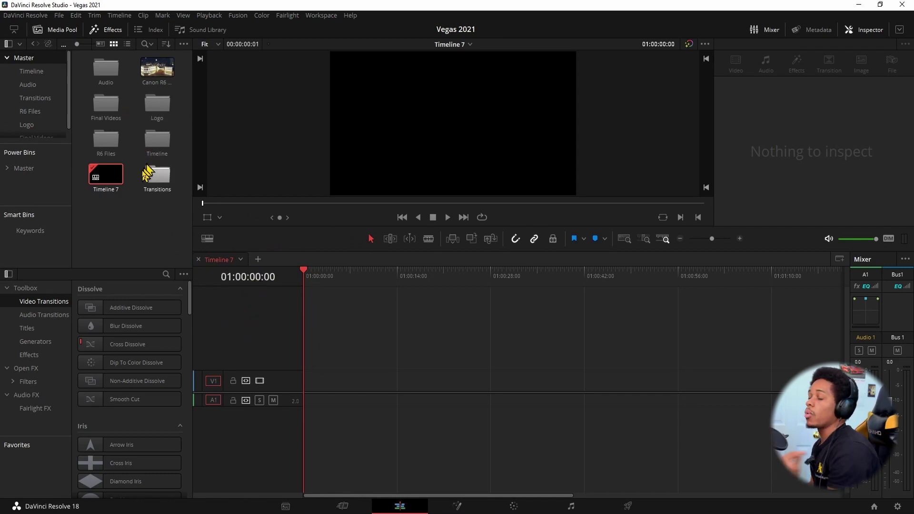
pyautogui.doubleClick(154, 140)
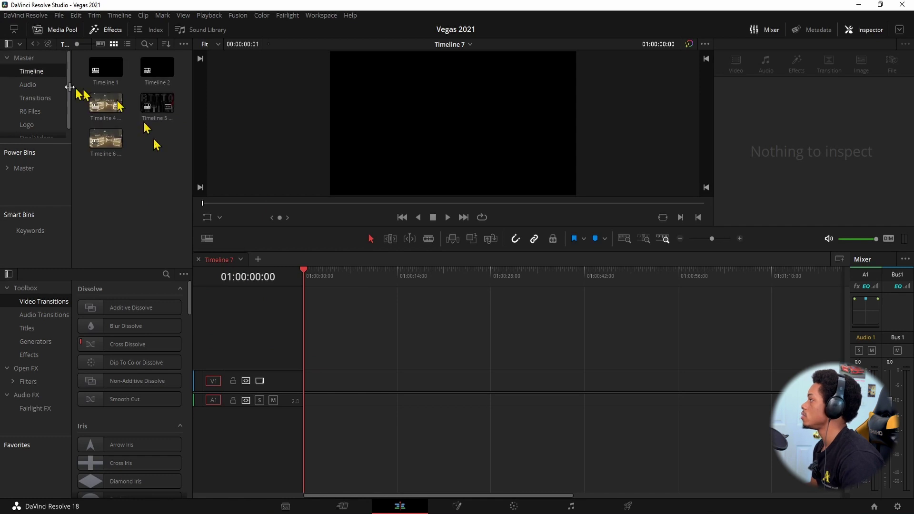
pyautogui.click(106, 71)
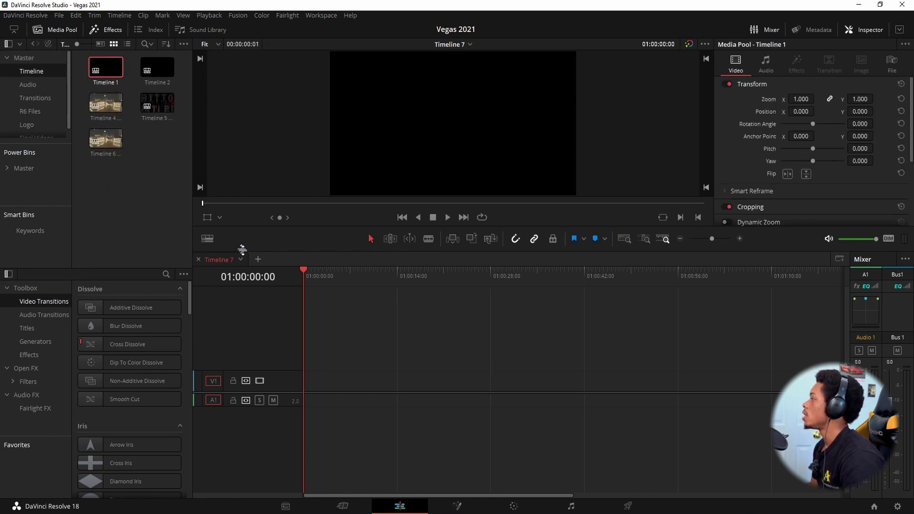
# Load Timeline 5 Comparison in a new tab, select its Vegas clip, and paste it into Timeline 7.
pyautogui.click(258, 259)
pyautogui.click(309, 259)
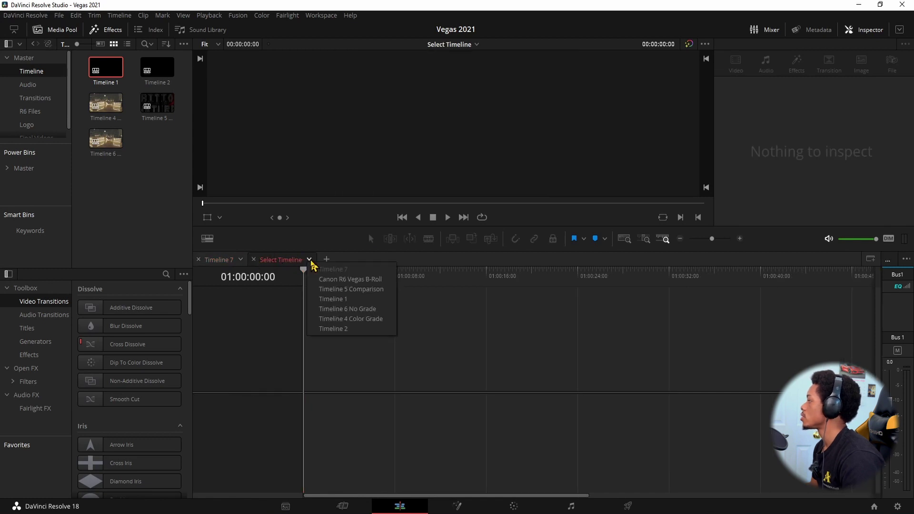
pyautogui.click(371, 289)
pyautogui.click(448, 328)
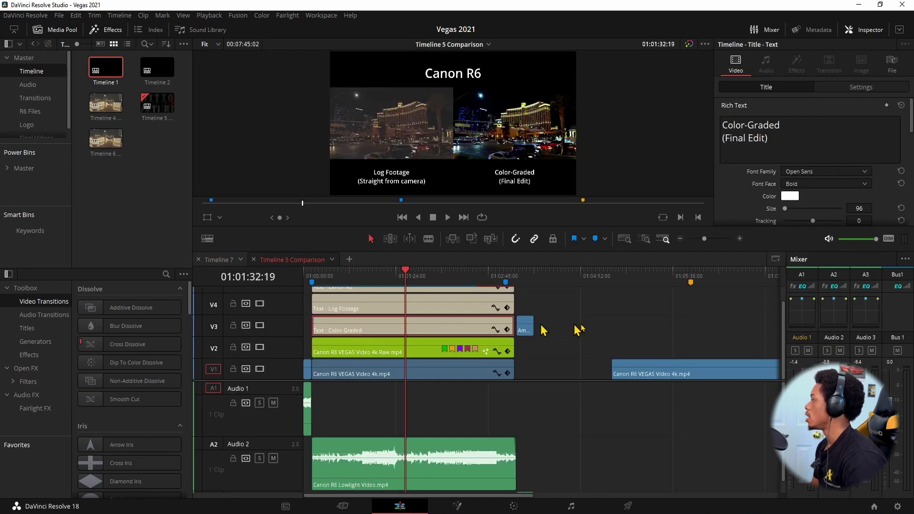
pyautogui.moveTo(642, 291); pyautogui.dragTo(749, 442)
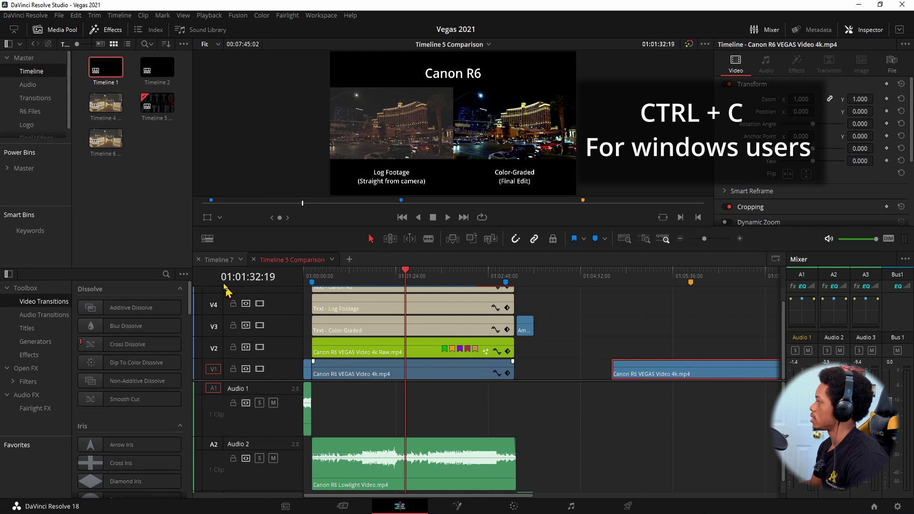
pyautogui.click(223, 260)
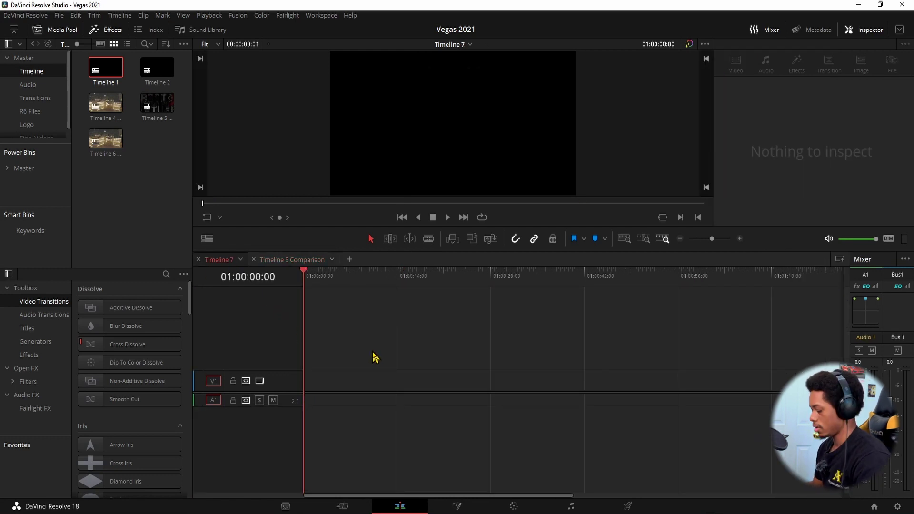
pyautogui.hotkey('ctrl', 'v')
pyautogui.click(451, 273)
pyautogui.moveTo(451, 273); pyautogui.dragTo(580, 285)
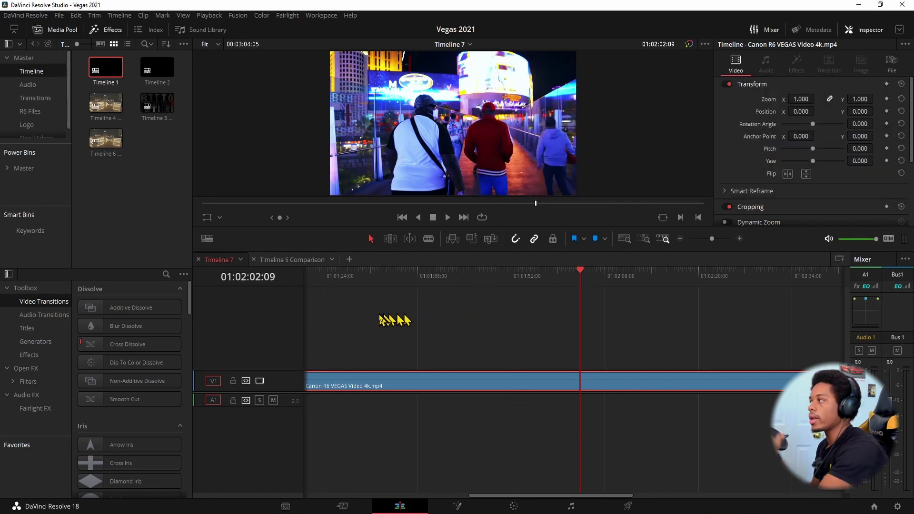
pyautogui.scroll(-2, 365, 336)
pyautogui.scroll(-1, 367, 335)
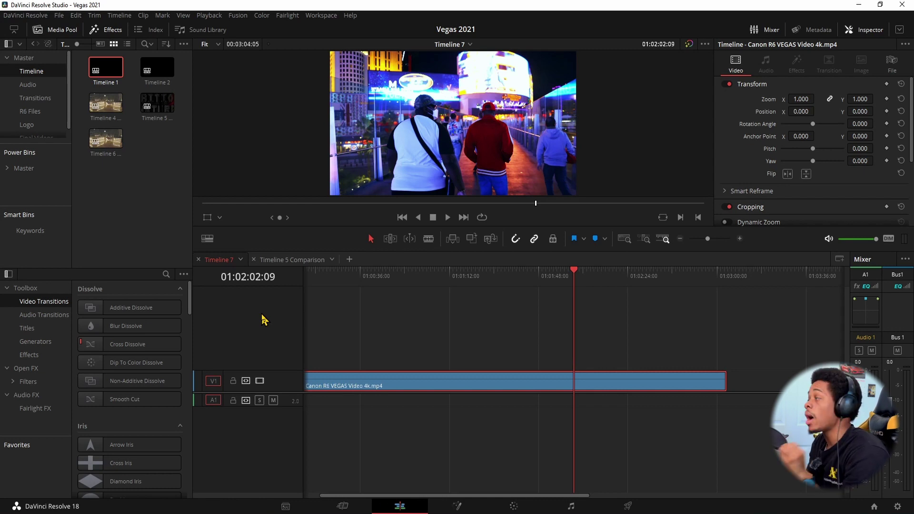
pyautogui.click(287, 260)
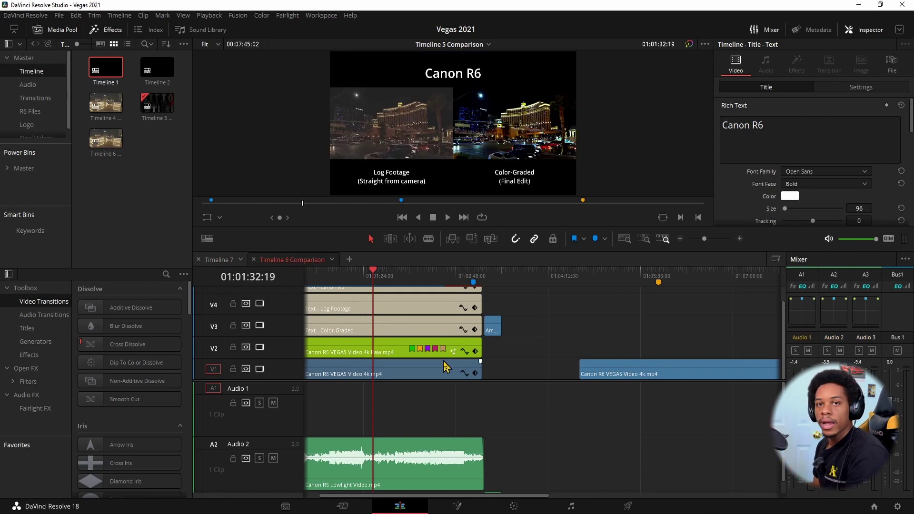
pyautogui.click(217, 259)
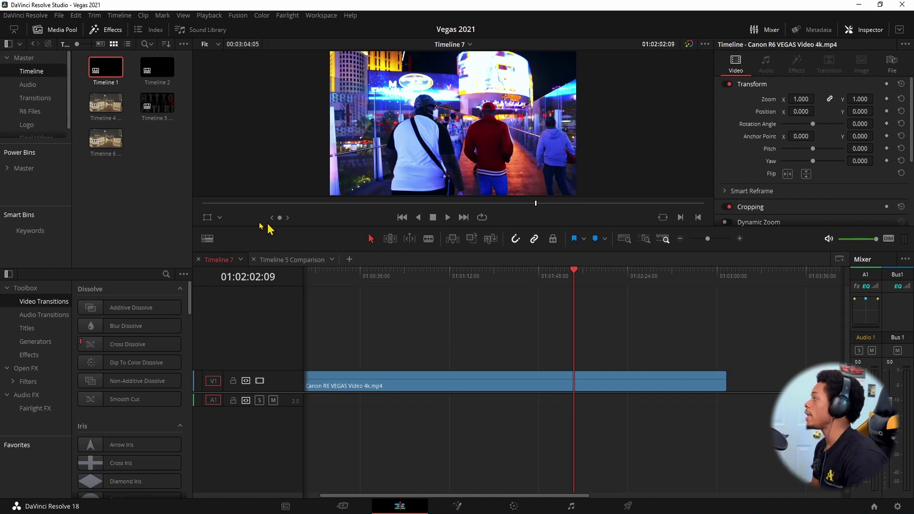
# Turn Stacked Timeline off, then re-enable it in Timeline View Options.
pyautogui.click(207, 239)
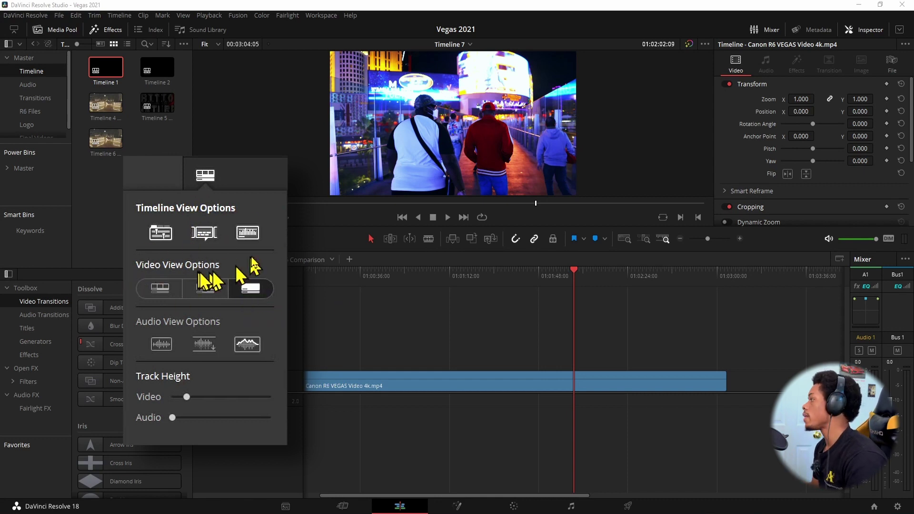
pyautogui.click(160, 233)
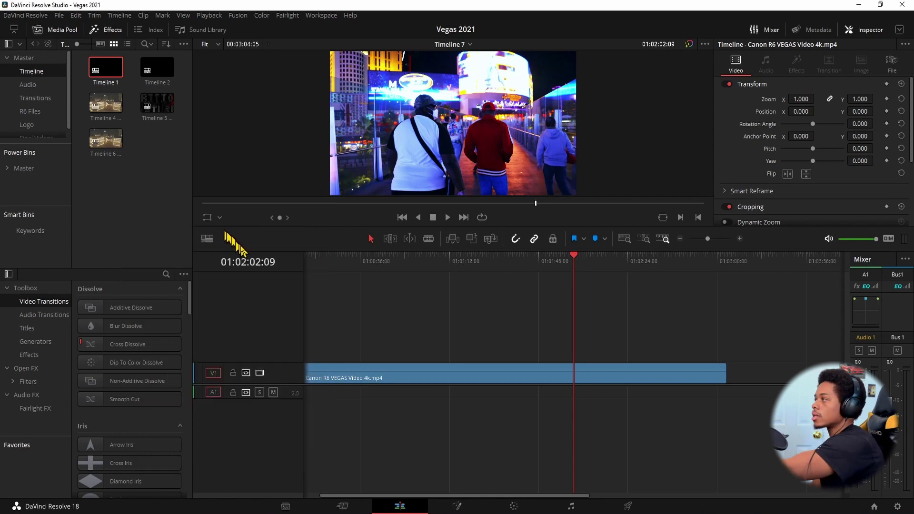
pyautogui.click(207, 238)
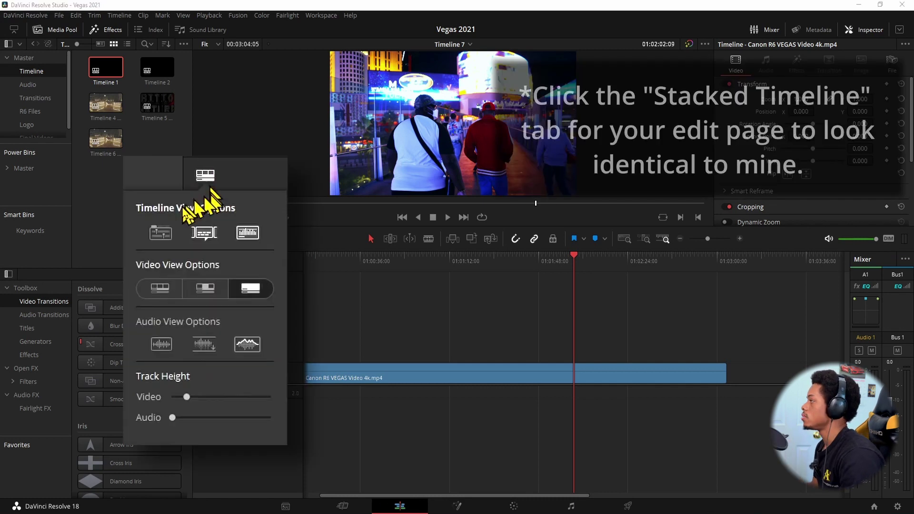
pyautogui.click(162, 233)
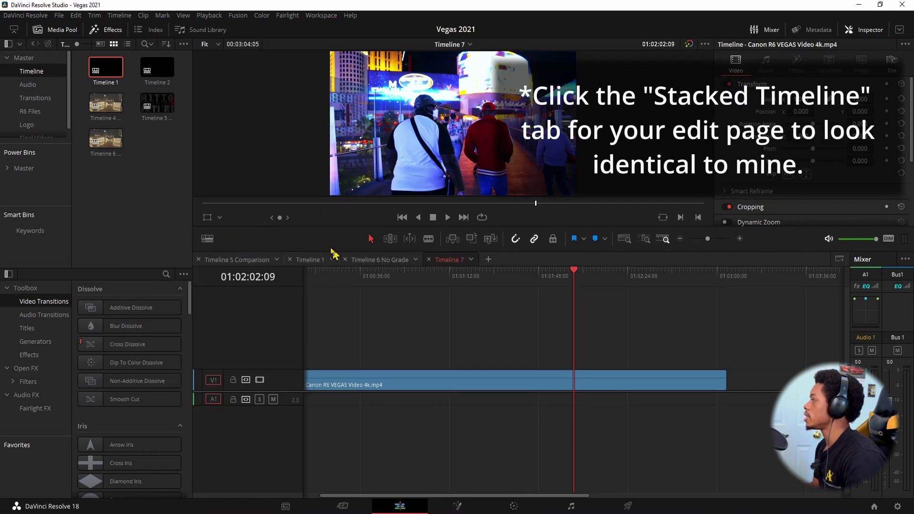
# Raise the video and audio track heights and set the clip view to filmstrip thumbnails.
pyautogui.click(209, 239)
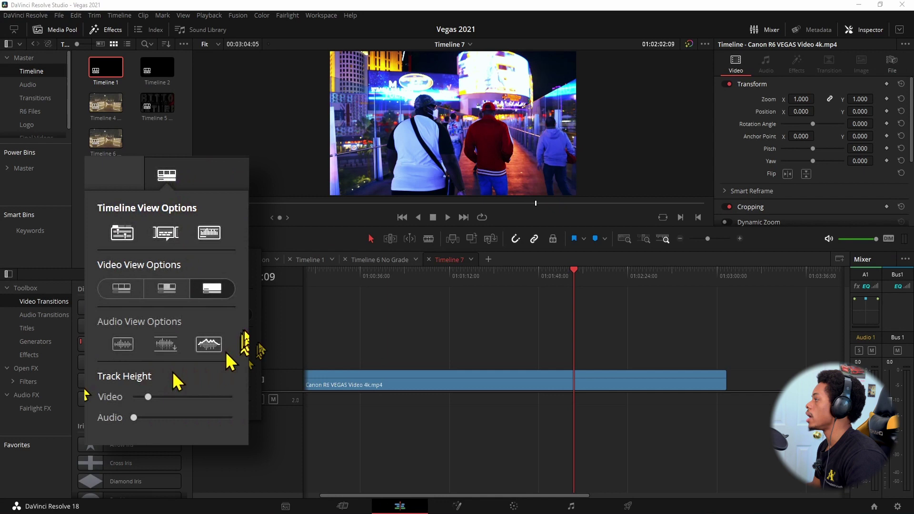
pyautogui.moveTo(147, 397); pyautogui.dragTo(150, 417)
pyautogui.click(162, 290)
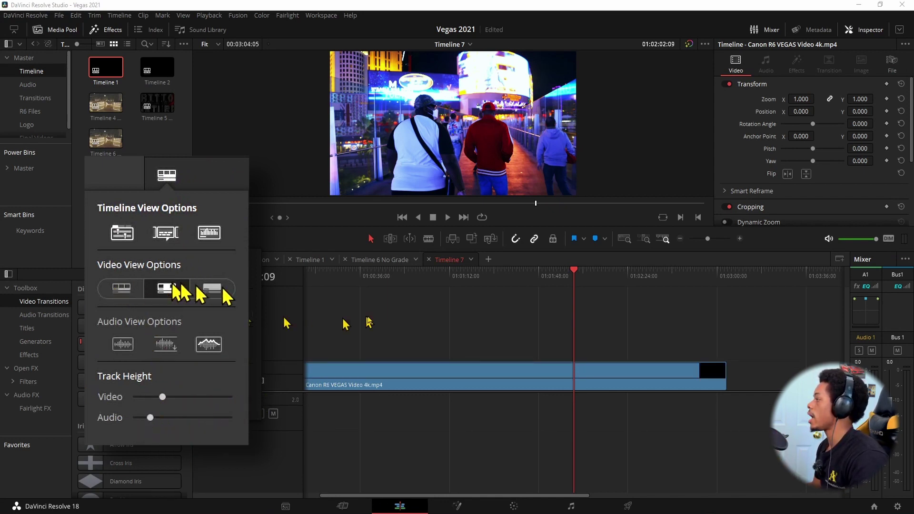
pyautogui.click(121, 290)
pyautogui.click(169, 289)
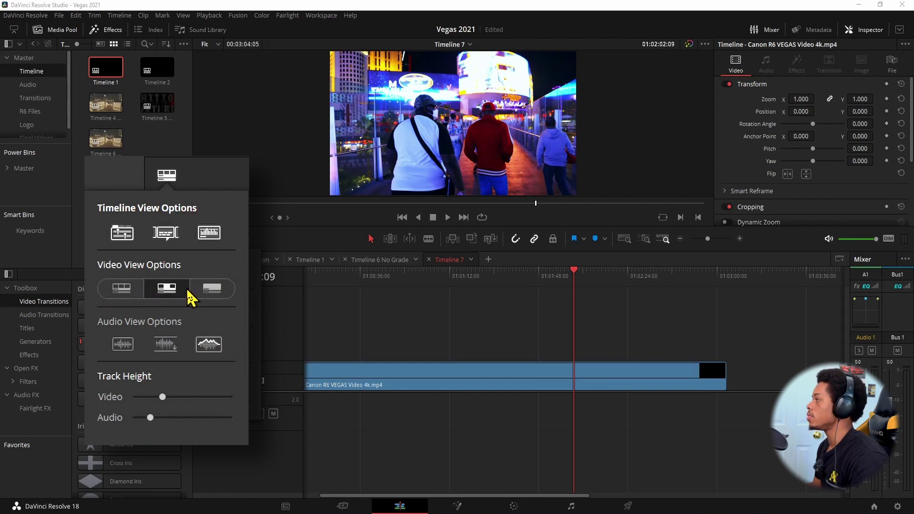
pyautogui.click(114, 290)
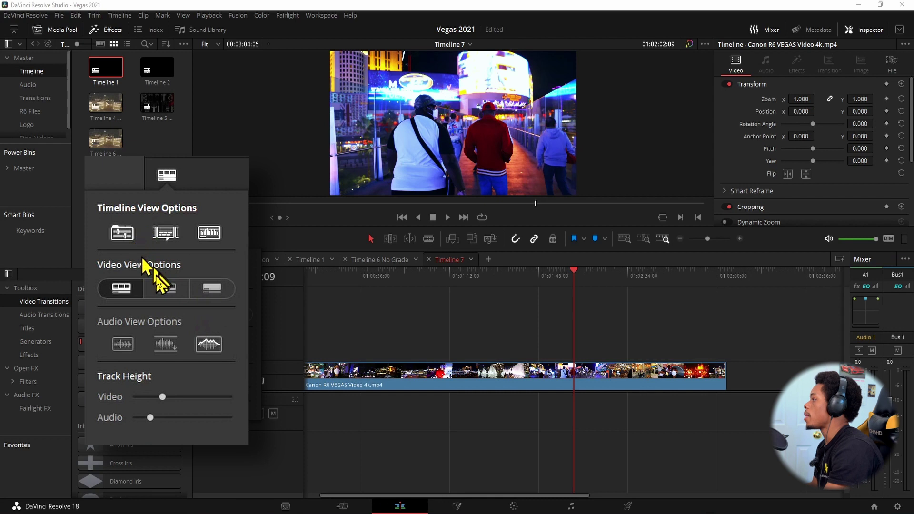
pyautogui.click(166, 177)
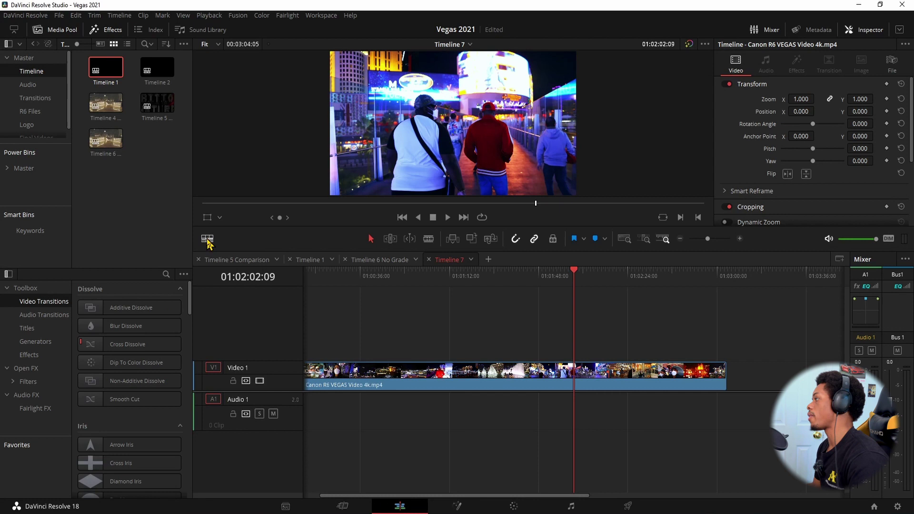
# Close Timeline 6 No Grade and add a second stacked timeline pane, redoing it once.
pyautogui.click(345, 260)
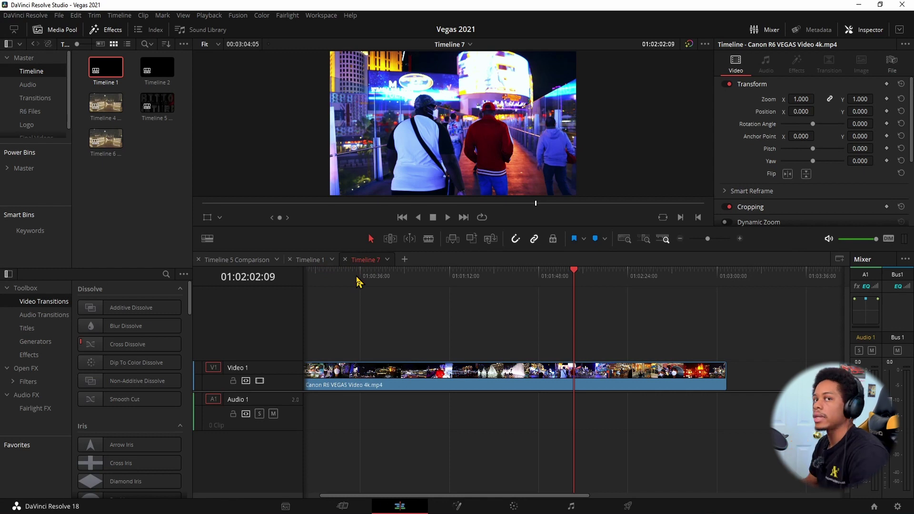
pyautogui.click(840, 260)
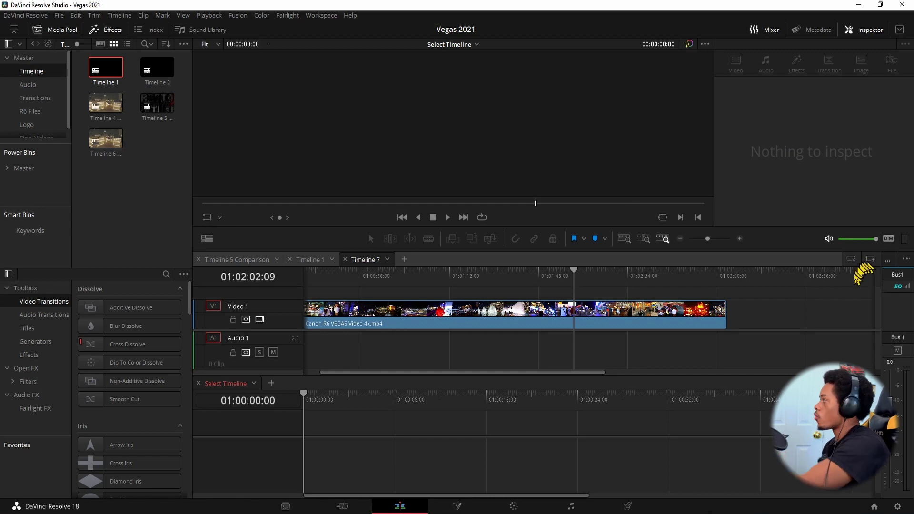
pyautogui.click(869, 259)
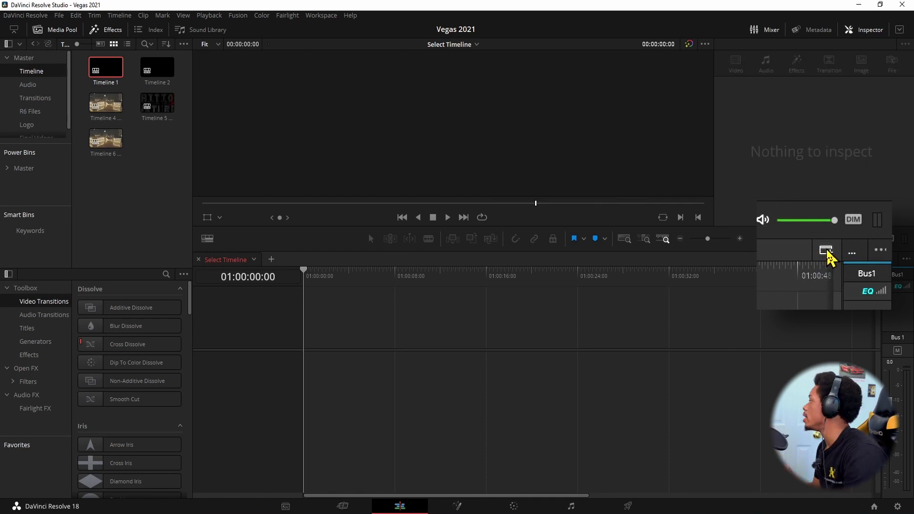
pyautogui.click(850, 259)
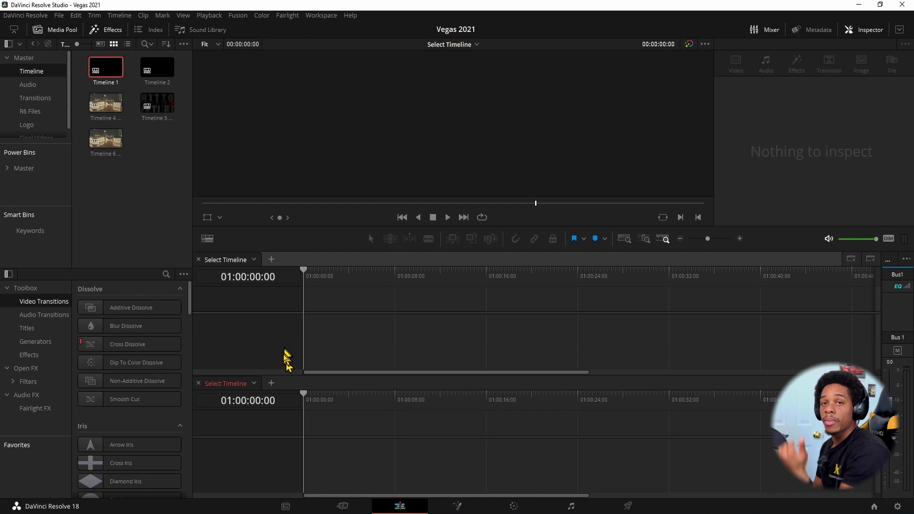
# Load Canon R6 Vegas B-Roll in the upper pane and Timeline 4 Color Grade below, parking B-Roll at 01:00:28:21.
pyautogui.click(255, 261)
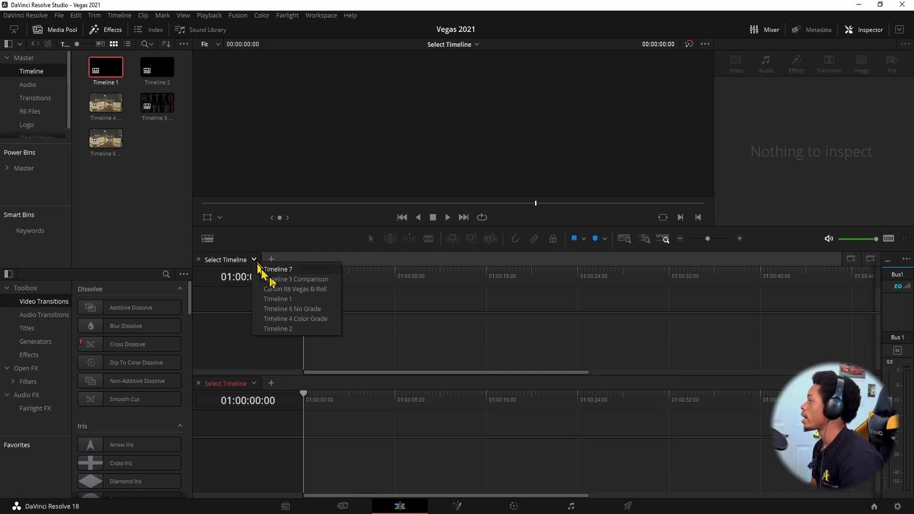
pyautogui.click(298, 289)
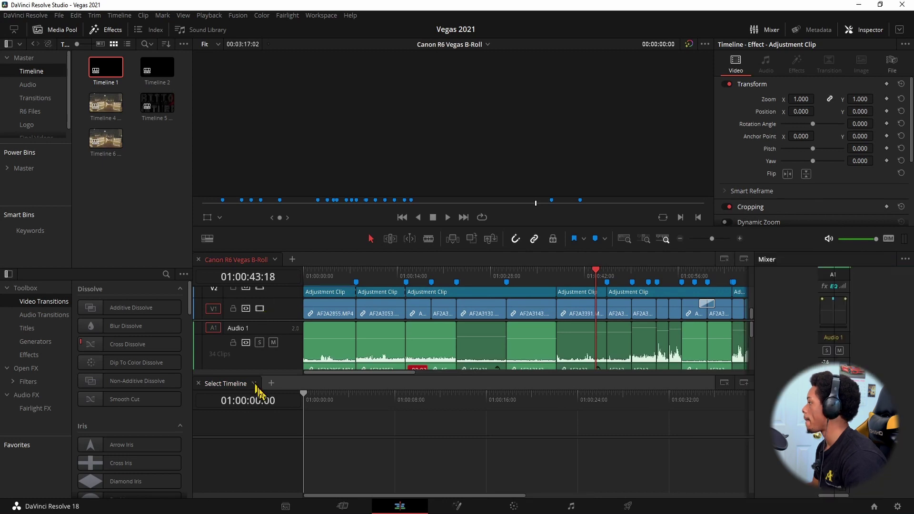
pyautogui.click(254, 384)
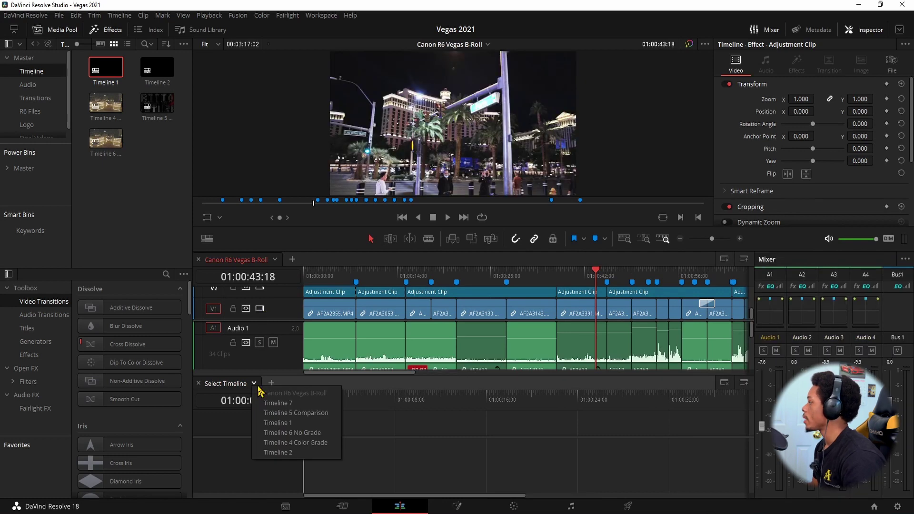
pyautogui.click(301, 443)
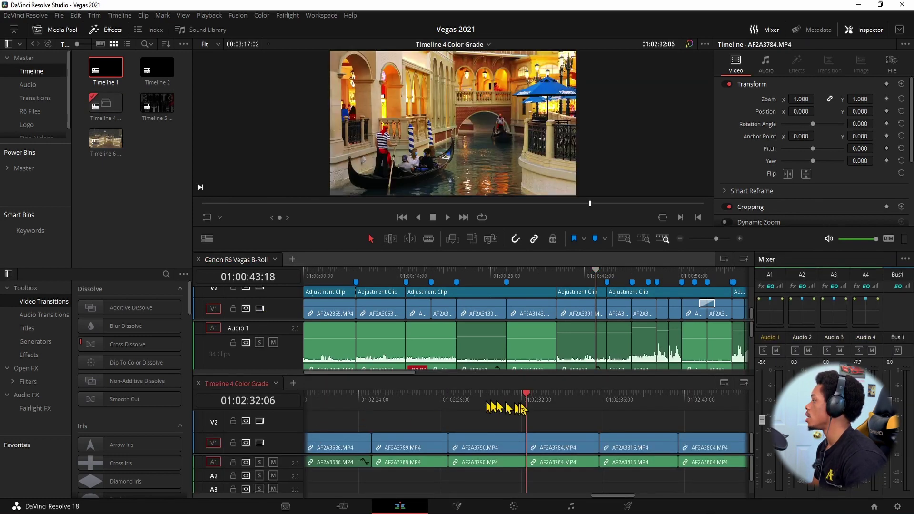
pyautogui.moveTo(523, 404); pyautogui.dragTo(417, 405)
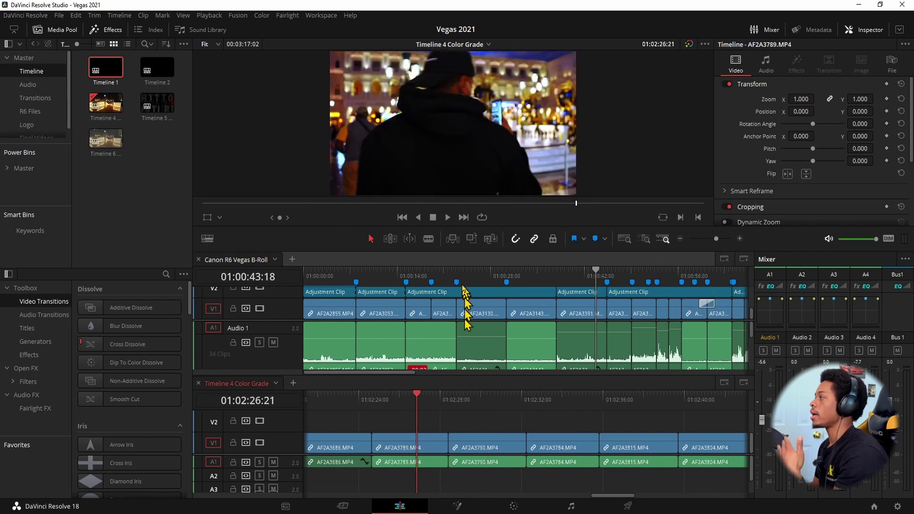
pyautogui.moveTo(483, 273)
pyautogui.mouseDown()
pyautogui.moveTo(530, 274)
pyautogui.moveTo(461, 276)
pyautogui.moveTo(499, 276)
pyautogui.mouseUp()
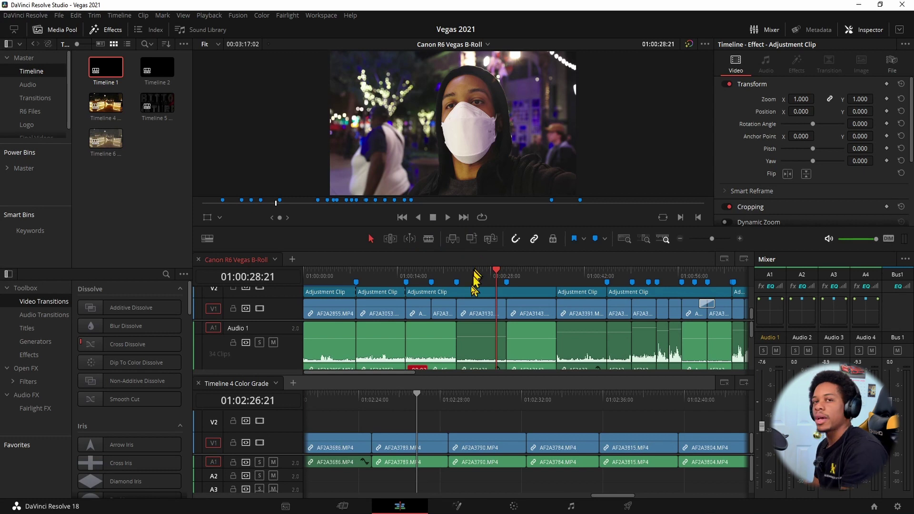
# Close both stacked timelines, load Timeline 5 Comparison, and park its playhead at 01:01:45:16.
pyautogui.click(199, 383)
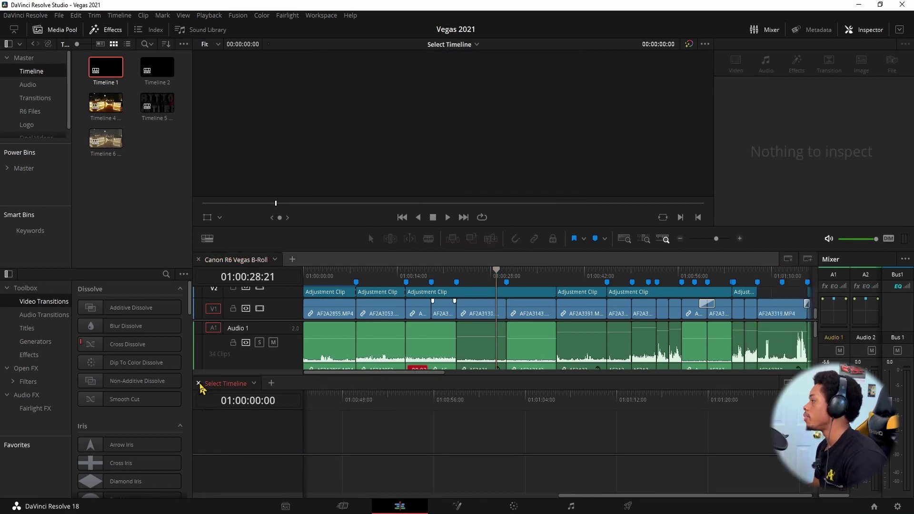
pyautogui.click(855, 260)
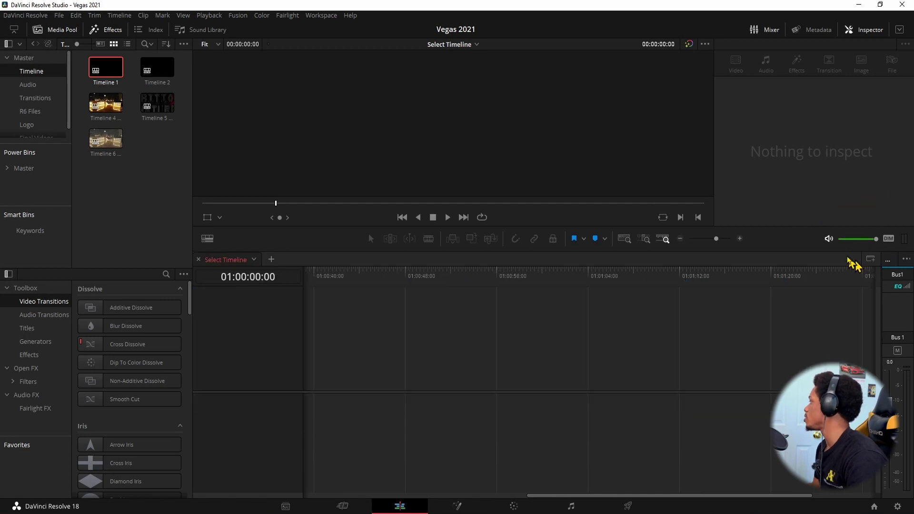
pyautogui.click(254, 260)
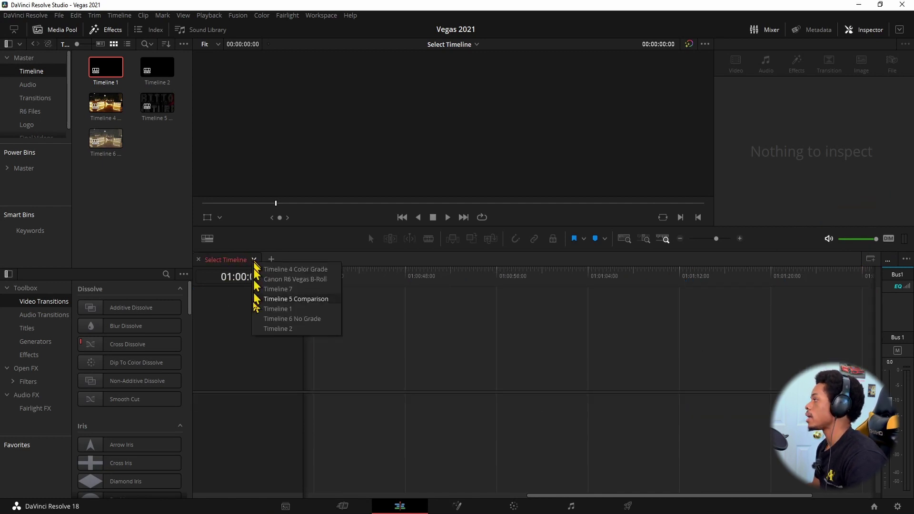
pyautogui.click(260, 289)
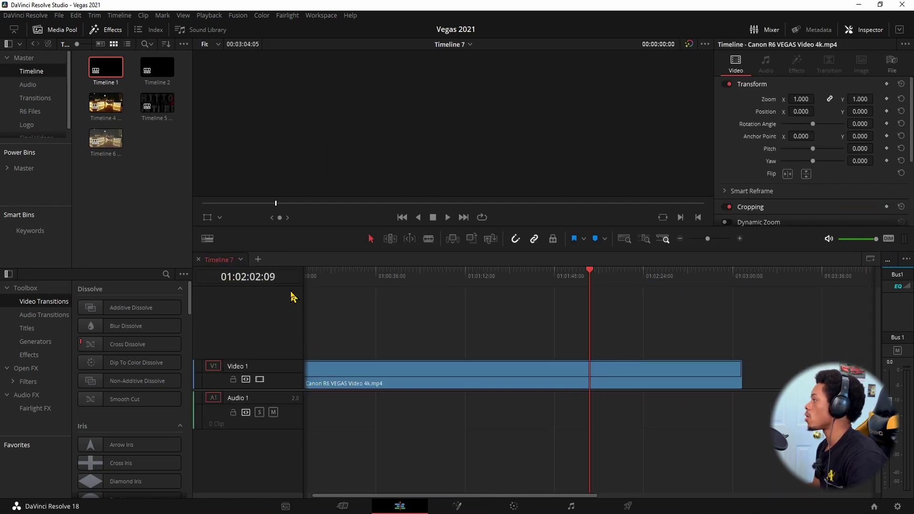
pyautogui.click(240, 260)
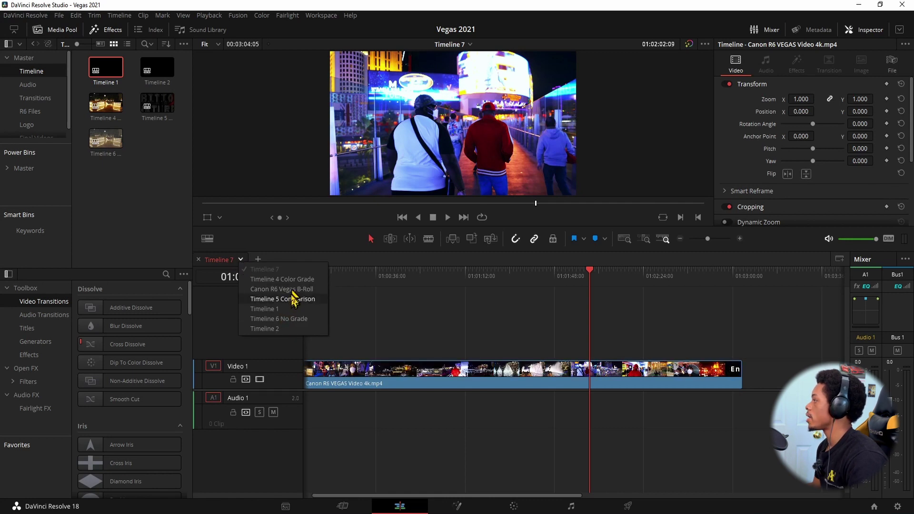
pyautogui.click(291, 298)
pyautogui.moveTo(380, 281); pyautogui.dragTo(403, 285)
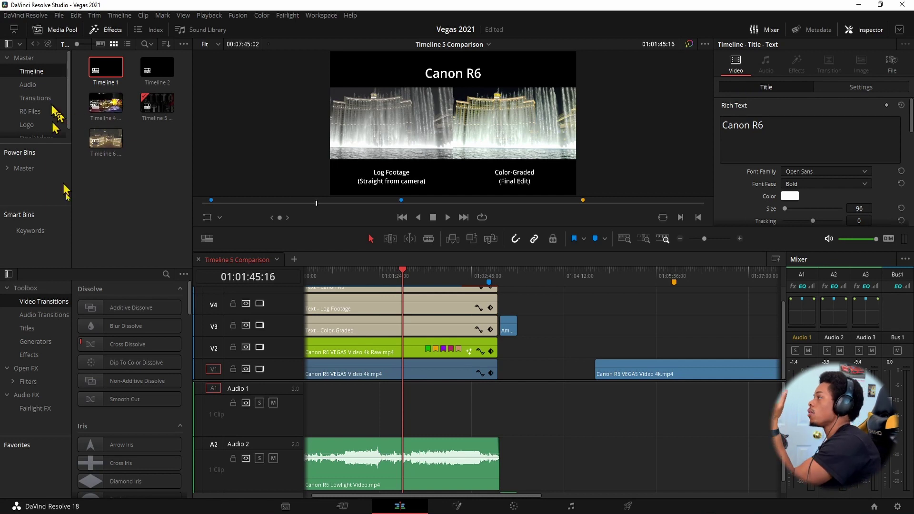
pyautogui.click(291, 505)
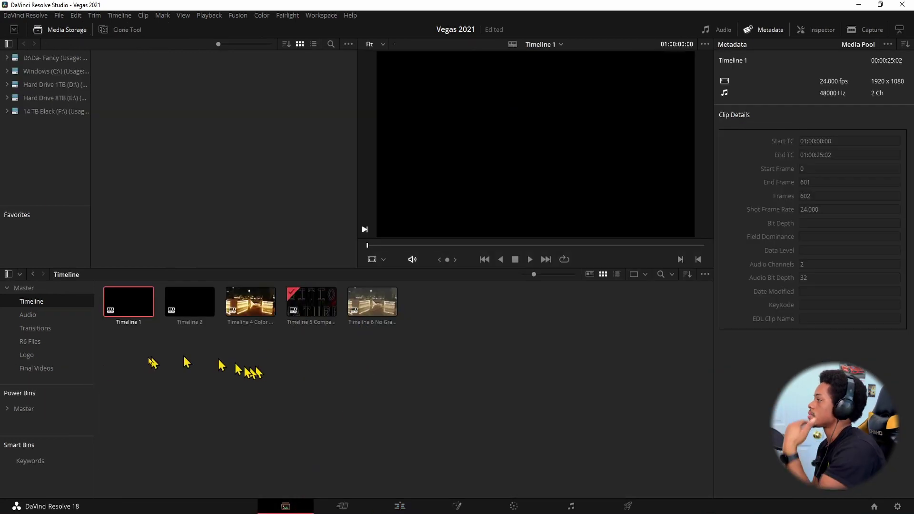
pyautogui.click(7, 289)
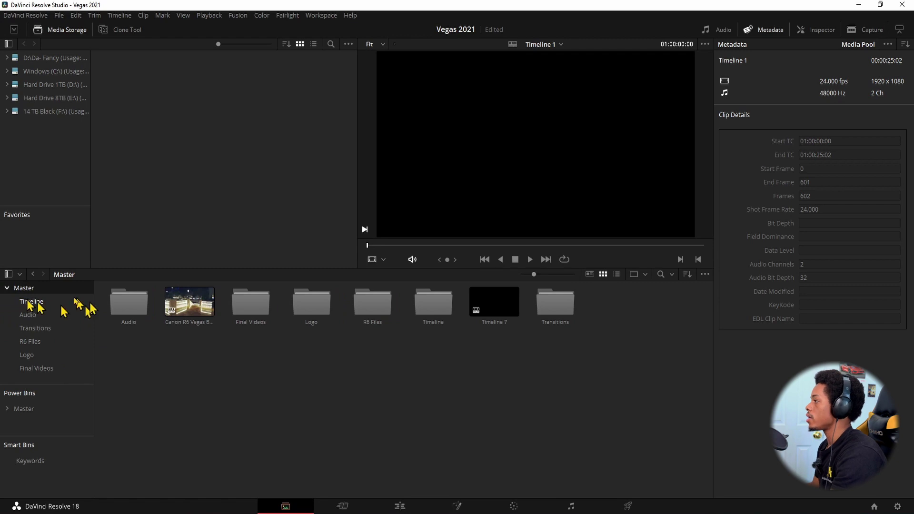
pyautogui.click(30, 302)
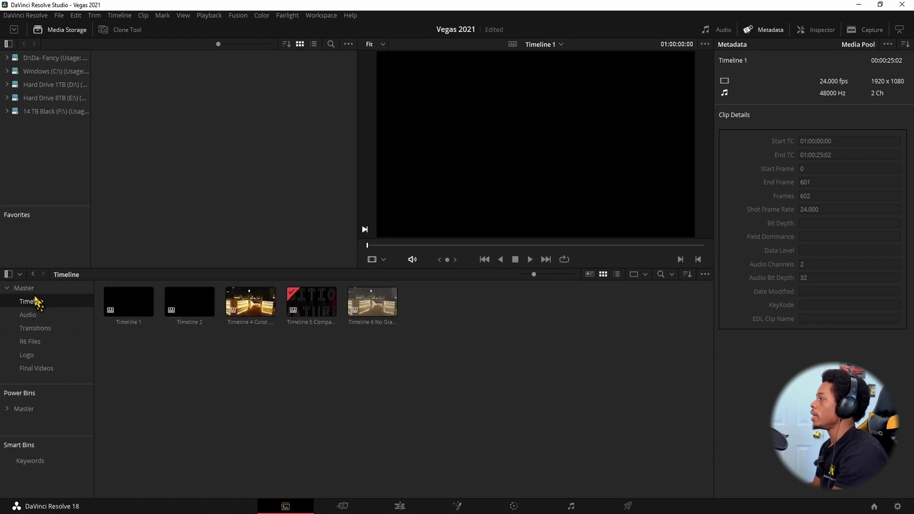
pyautogui.click(23, 288)
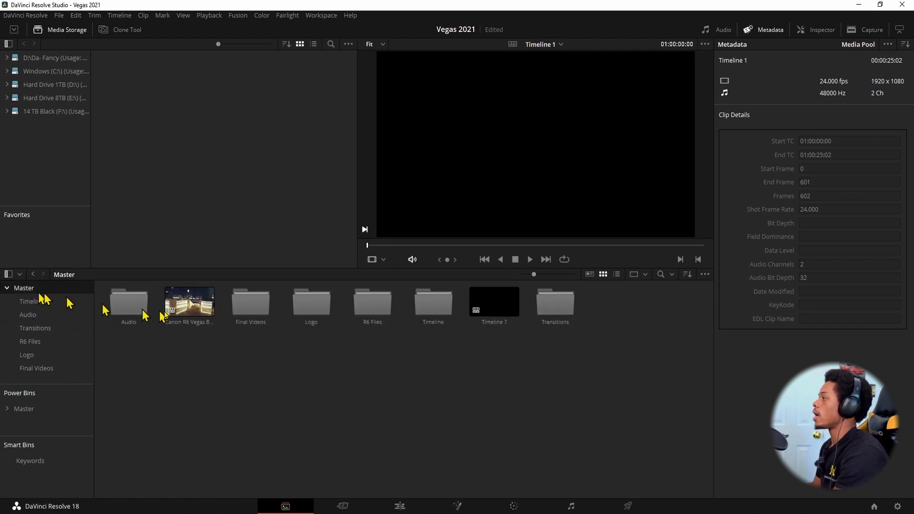
pyautogui.doubleClick(436, 307)
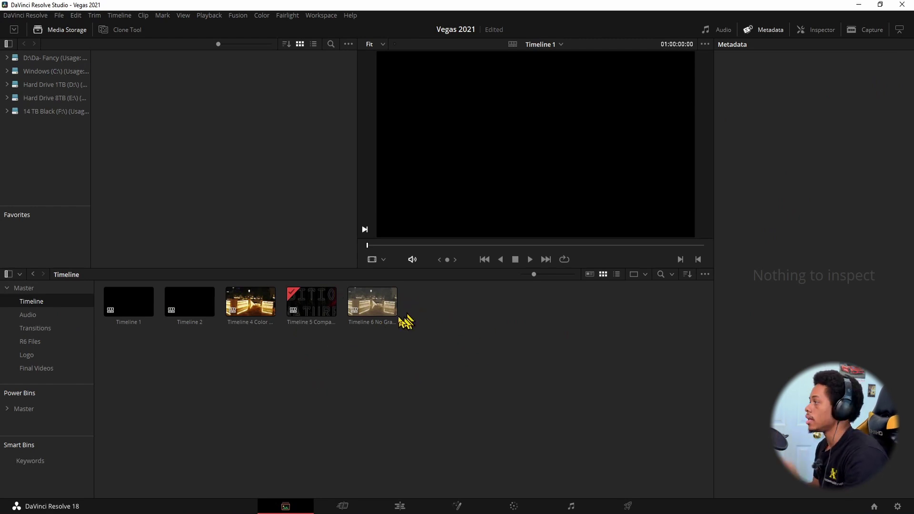
pyautogui.click(24, 289)
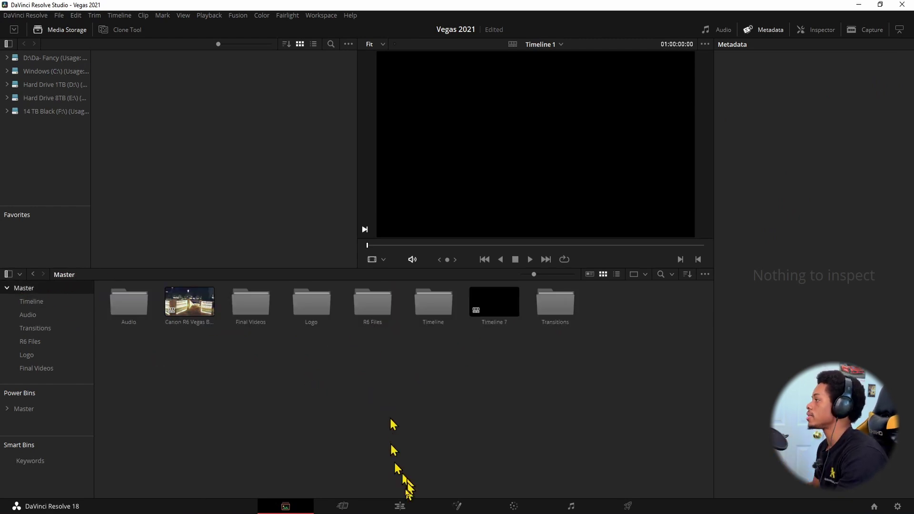
pyautogui.click(399, 506)
# Open the Logo bin and select an AMBITIOUS logo clip, then switch to the R6 Files bin.
pyautogui.doubleClick(160, 112)
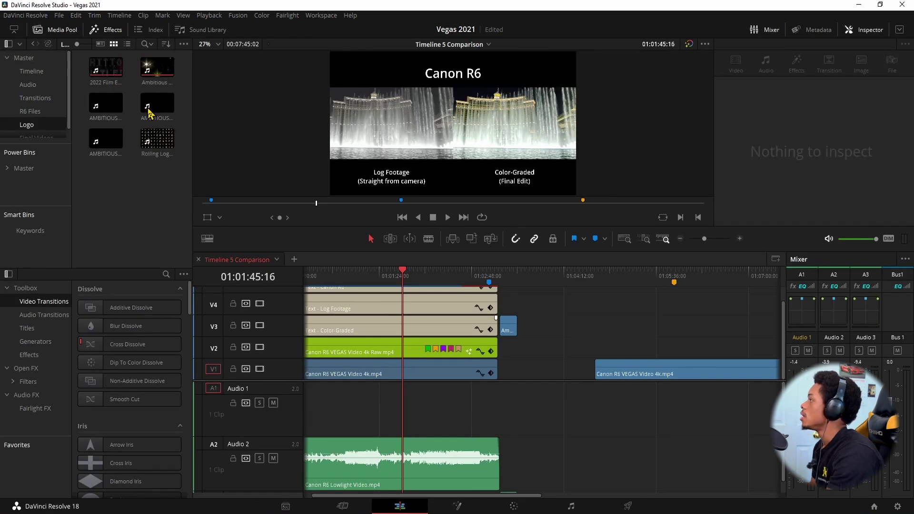
pyautogui.click(155, 102)
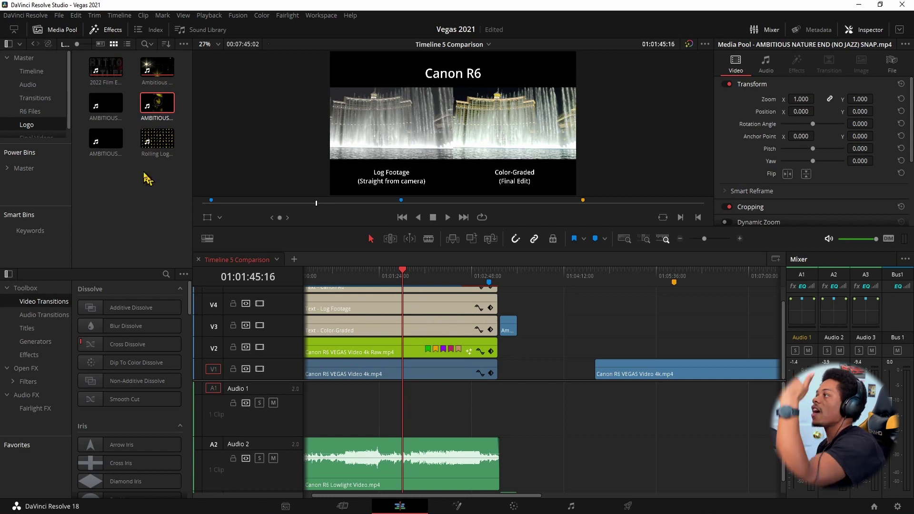
pyautogui.click(29, 110)
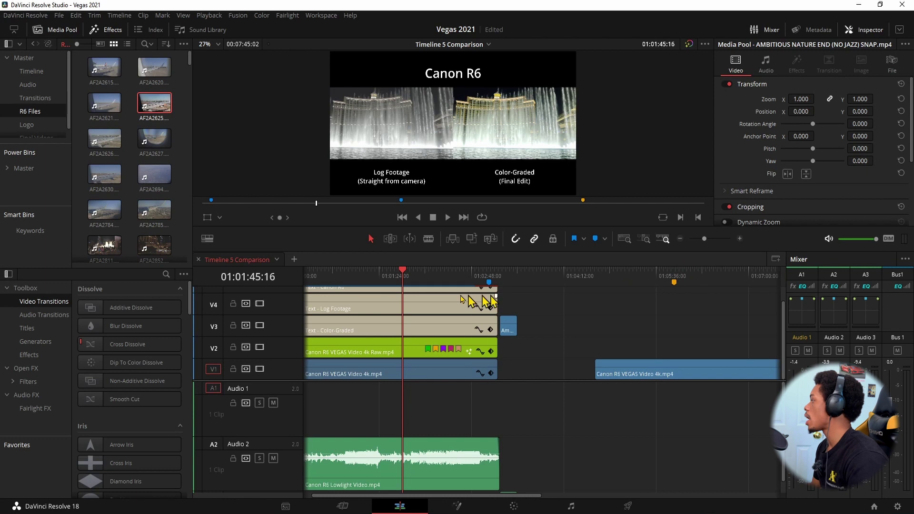
# Add a new tab holding Timeline 4 Color Grade, then switch back to Timeline 5 Comparison.
pyautogui.click(207, 238)
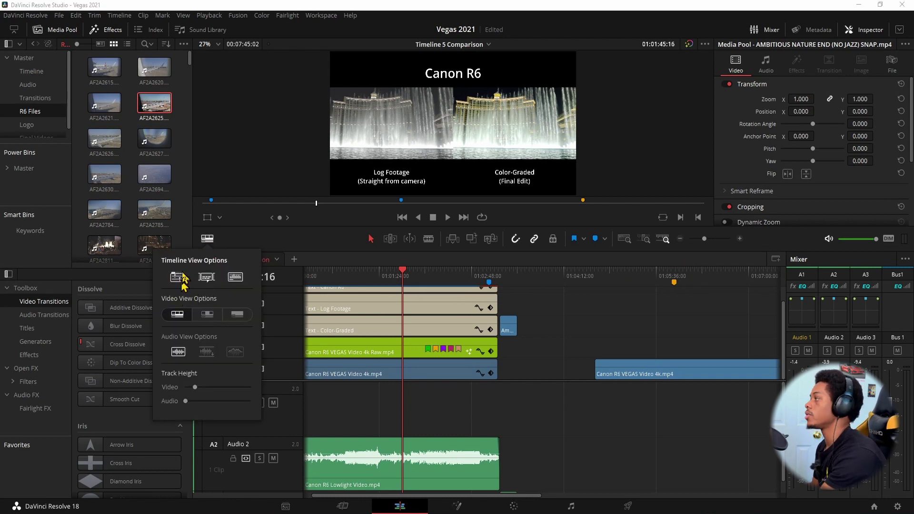
pyautogui.click(255, 240)
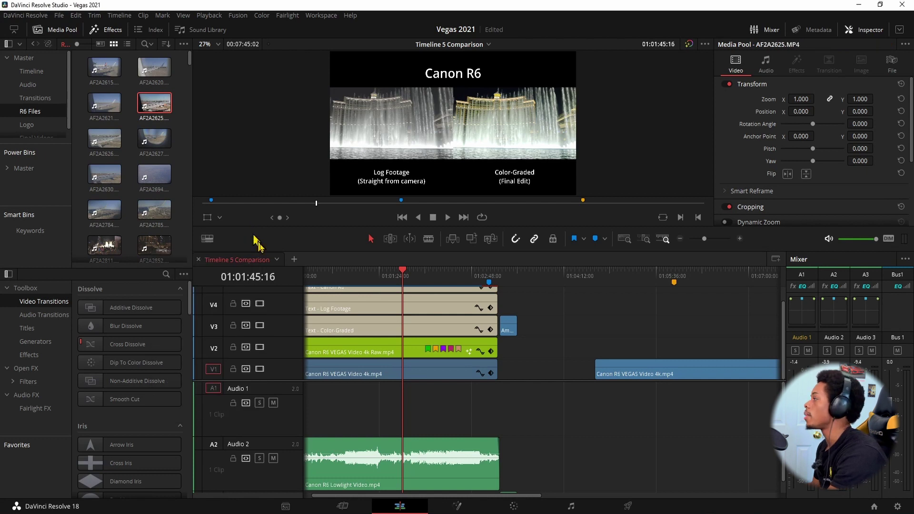
pyautogui.click(293, 259)
pyautogui.click(345, 260)
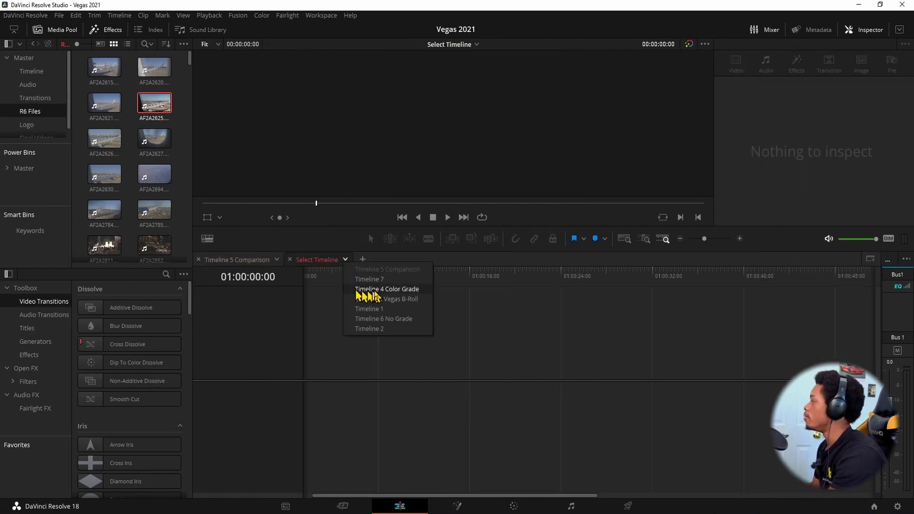
pyautogui.click(376, 291)
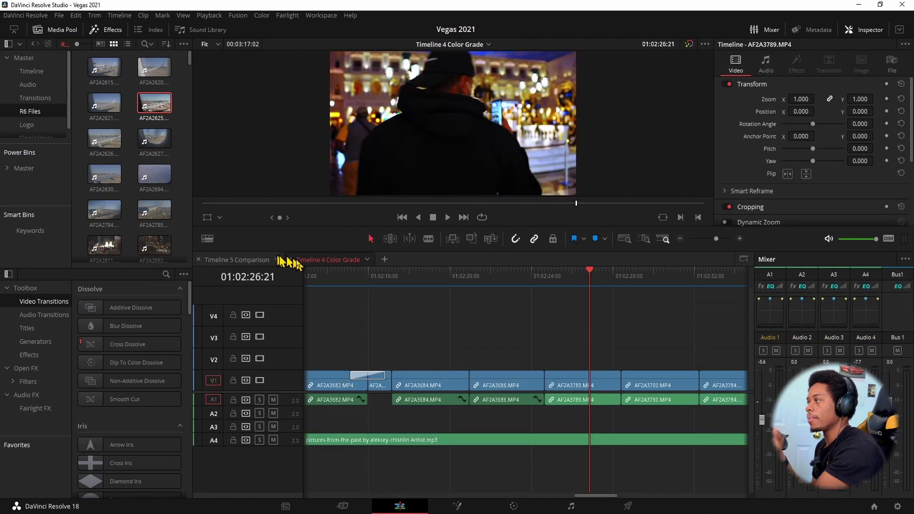
pyautogui.click(262, 260)
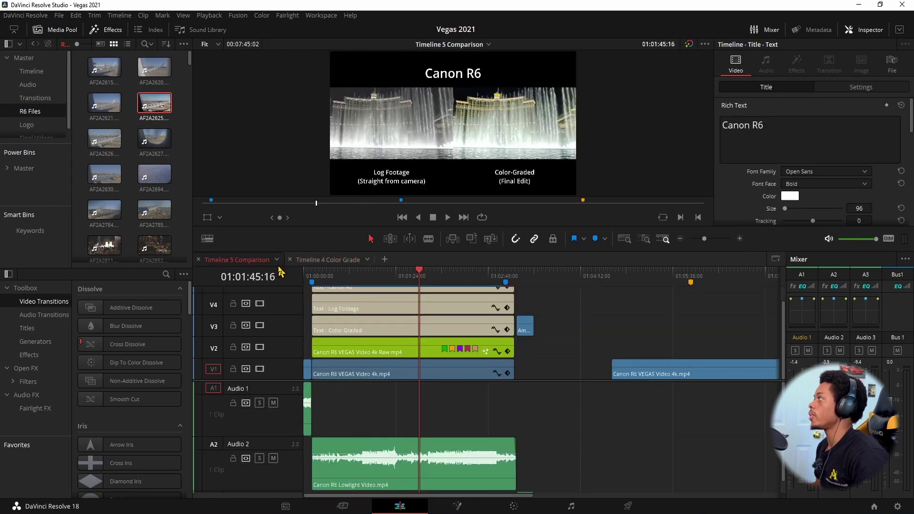